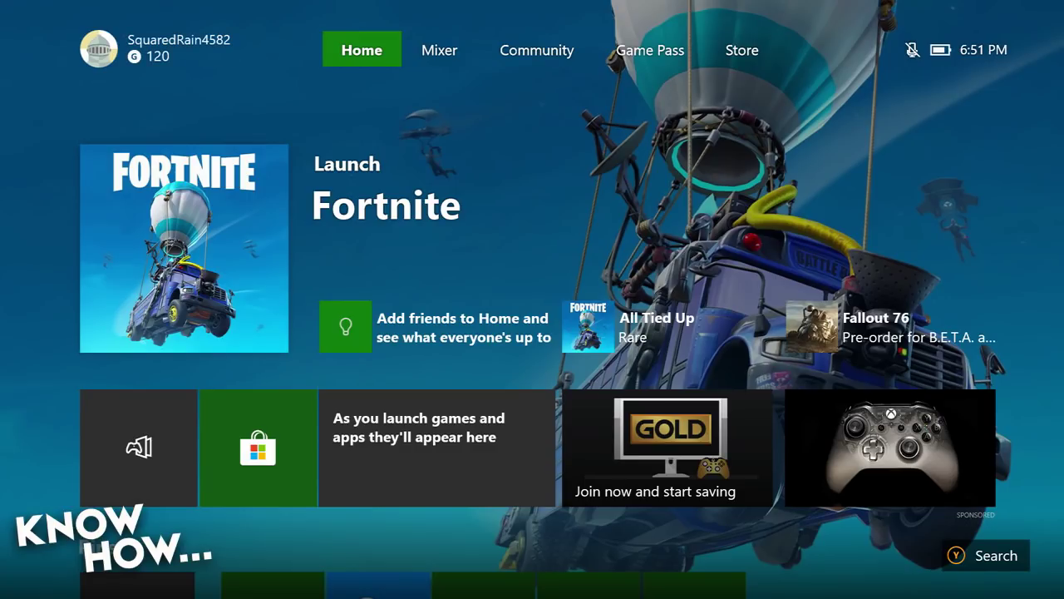
- Bring up the guide and go through its System section to console Settings
key(Left)
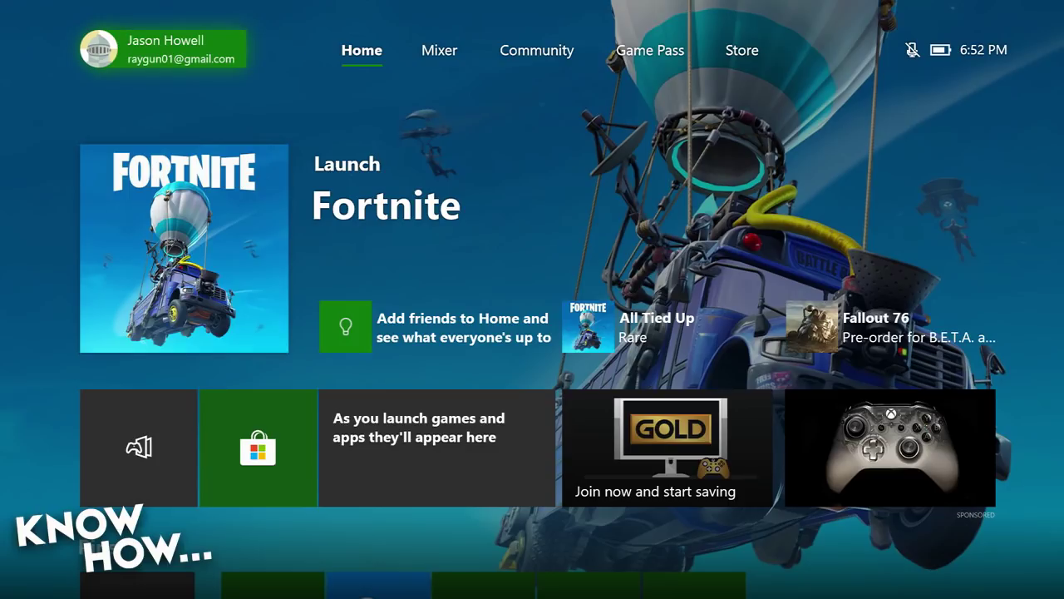
key(super)
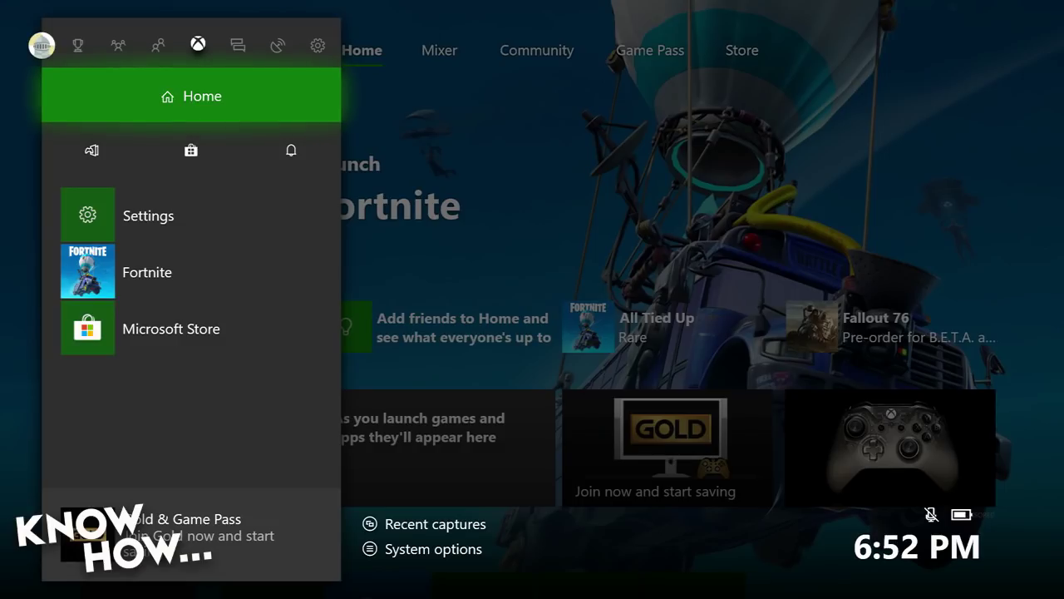
key(Left)
key(Right)
key(Right)
key(Right)
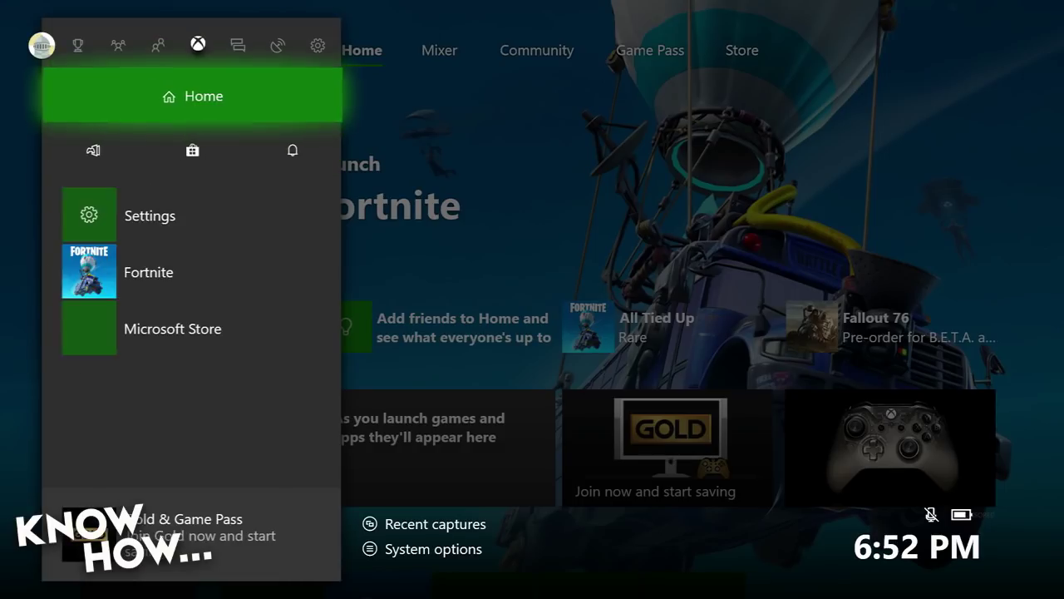
key(Right)
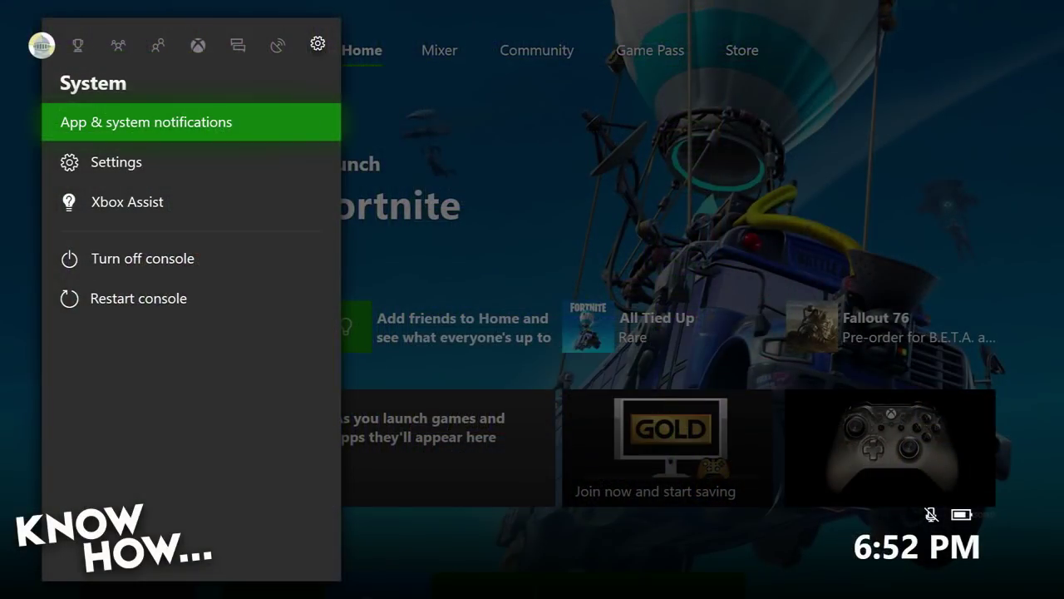
key(Down)
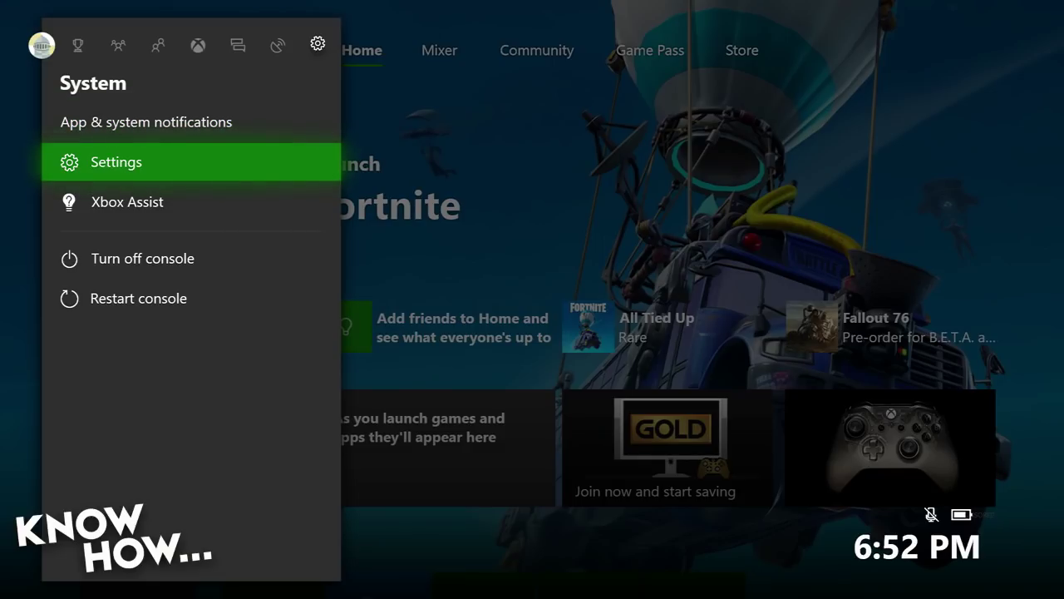
key(Return)
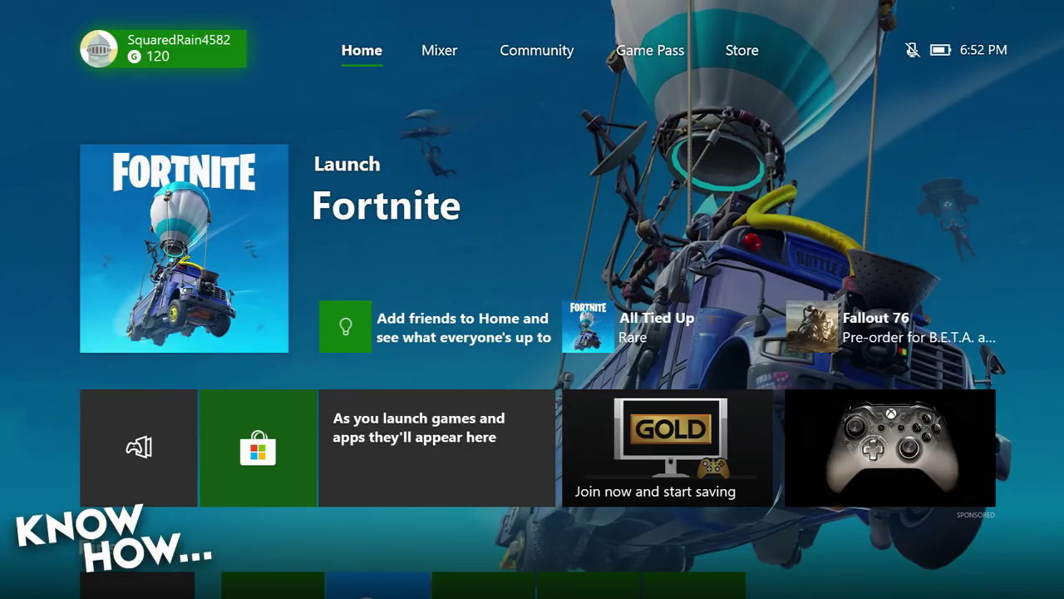
- Return to the guide's System section and open Settings on the Preferences page
key(super)
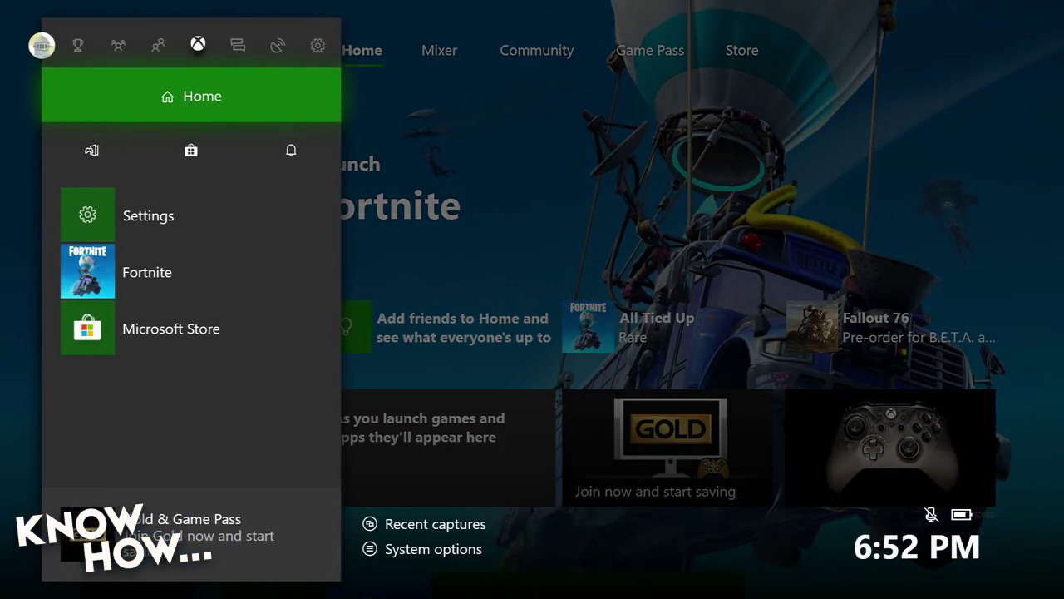
key(Right)
key(Right)
key(Right)
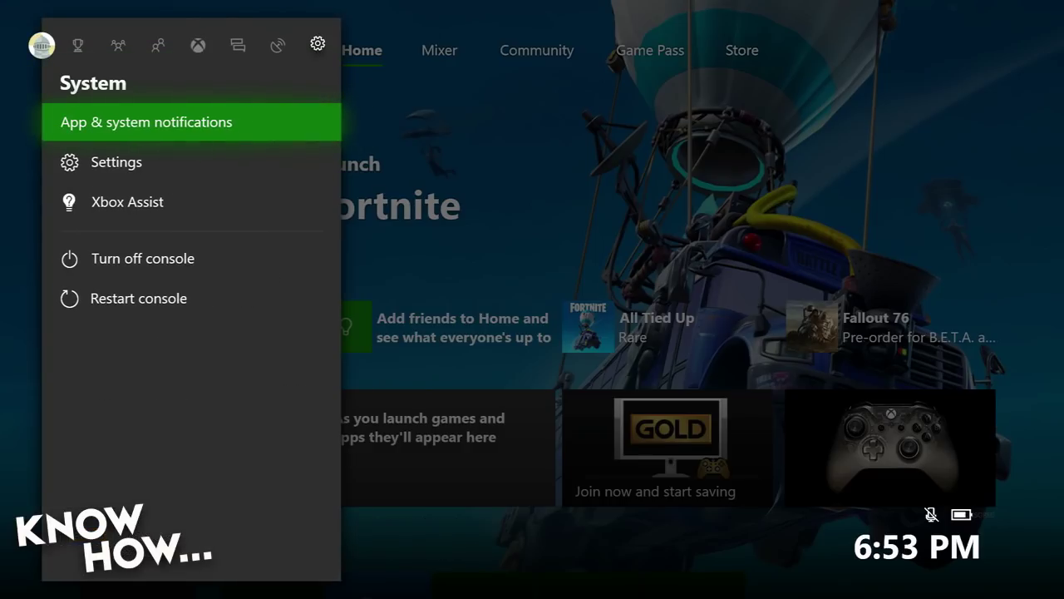
key(Down)
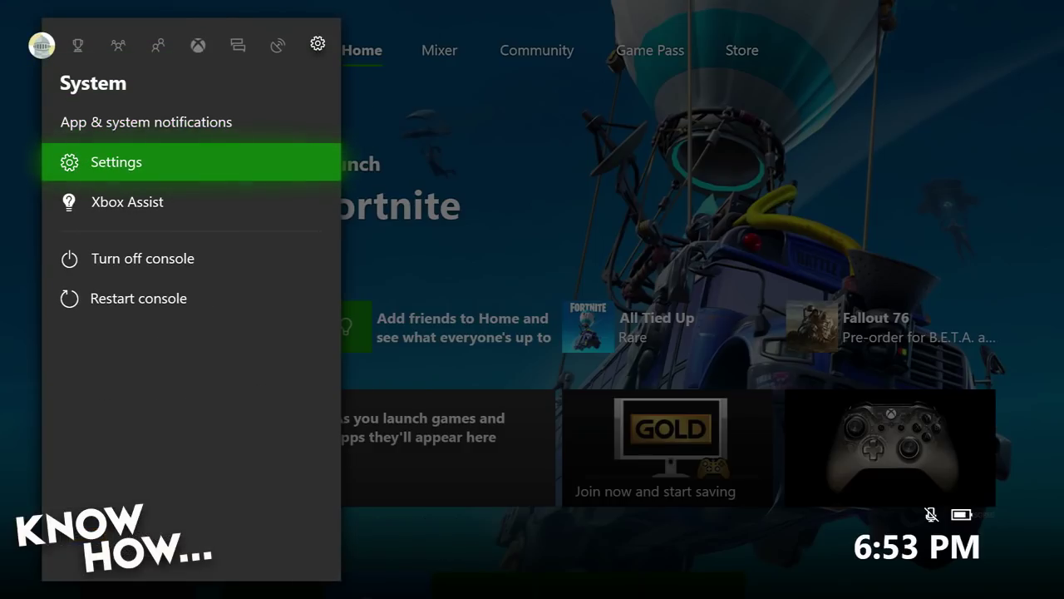
key(Escape)
key(super)
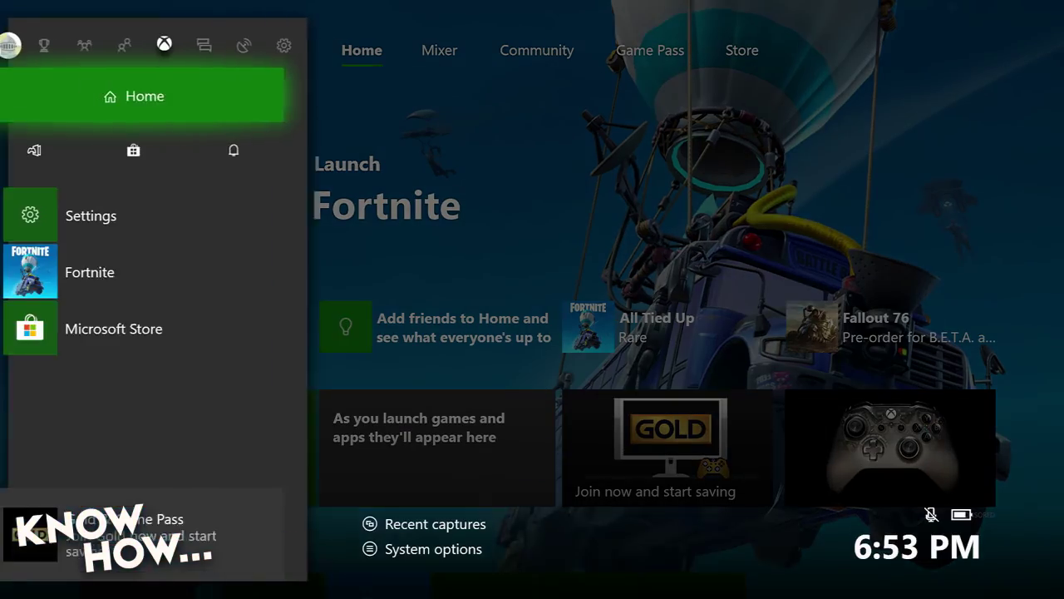
key(Right)
key(Right)
key(Right)
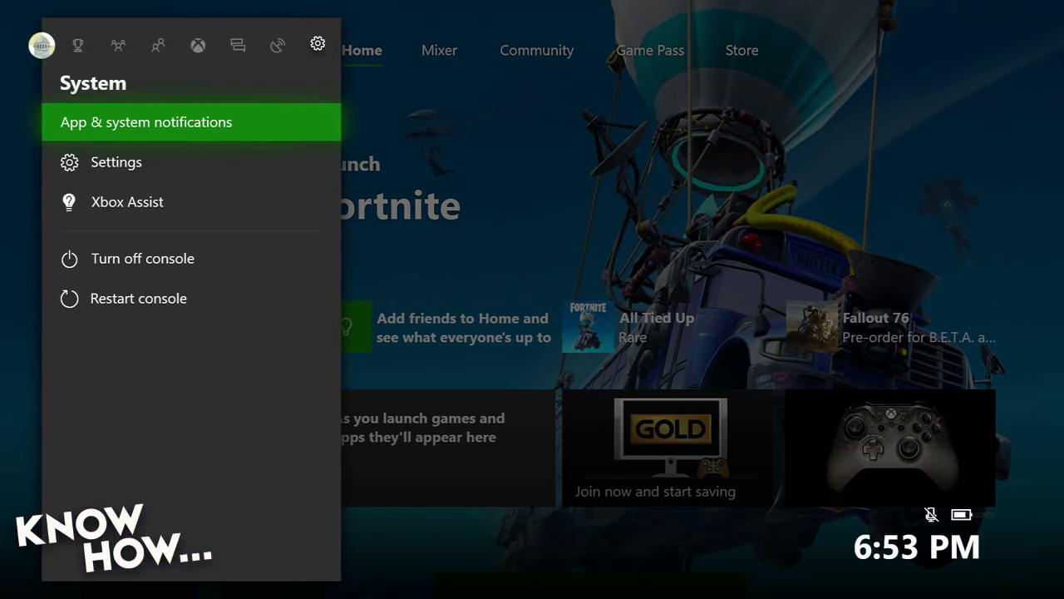
key(Down)
key(Return)
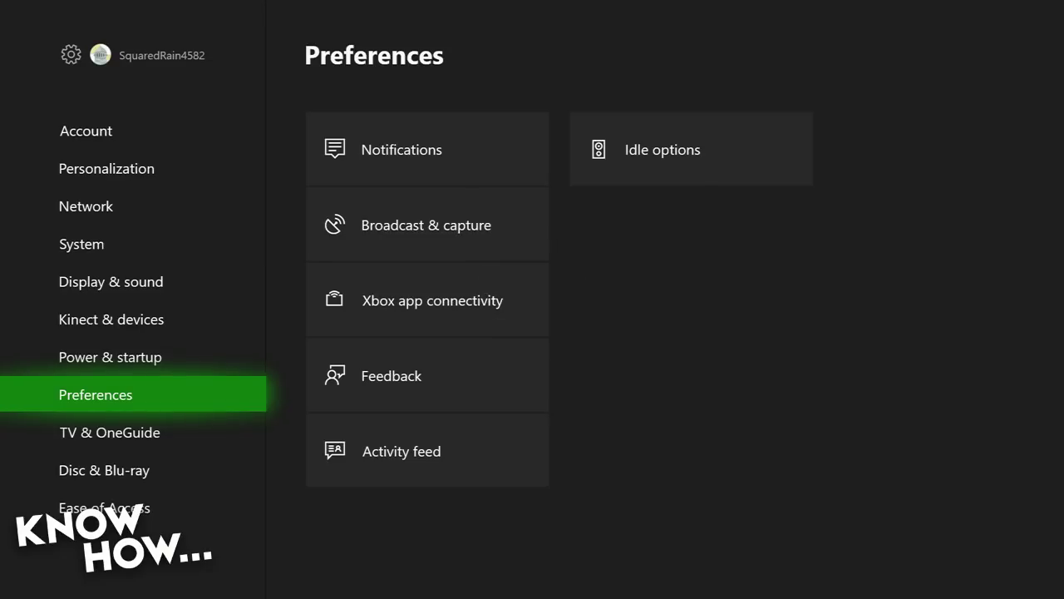
- In Xbox app connectivity, allow connections from any device
key(Right)
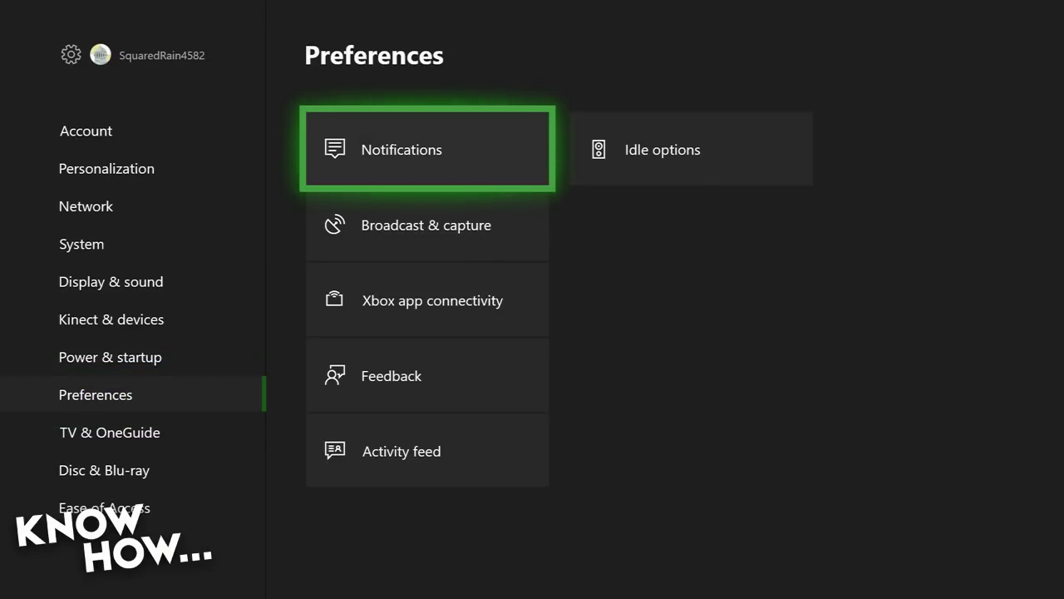
key(Down)
key(Down)
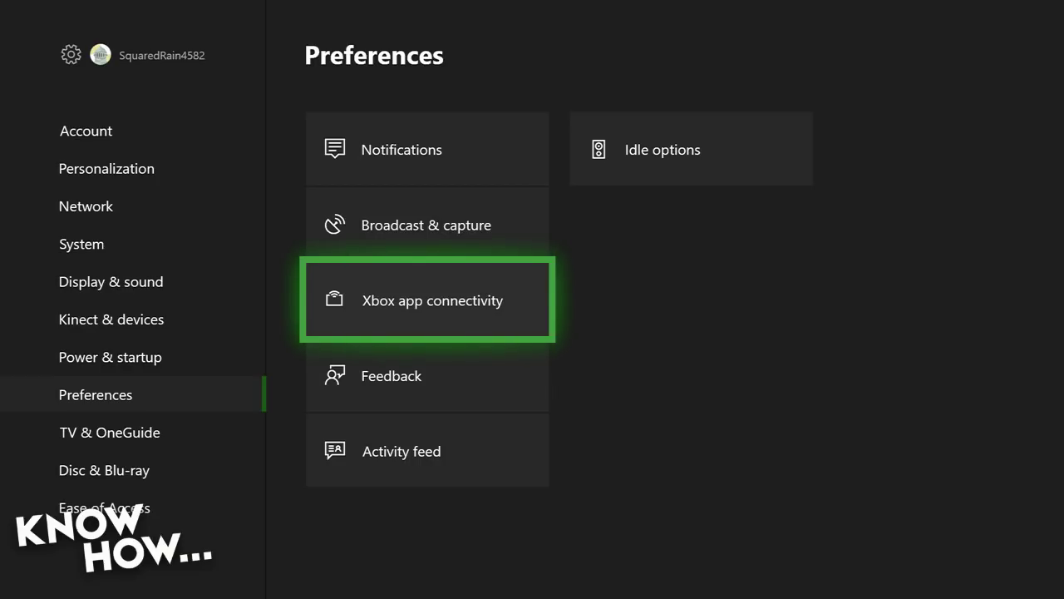
key(Return)
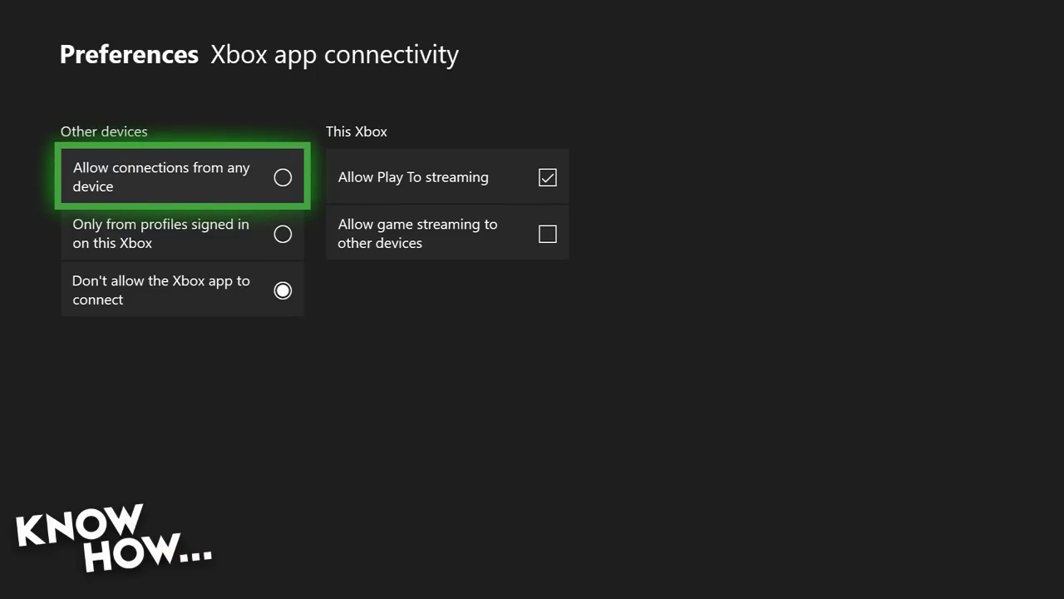
key(Down)
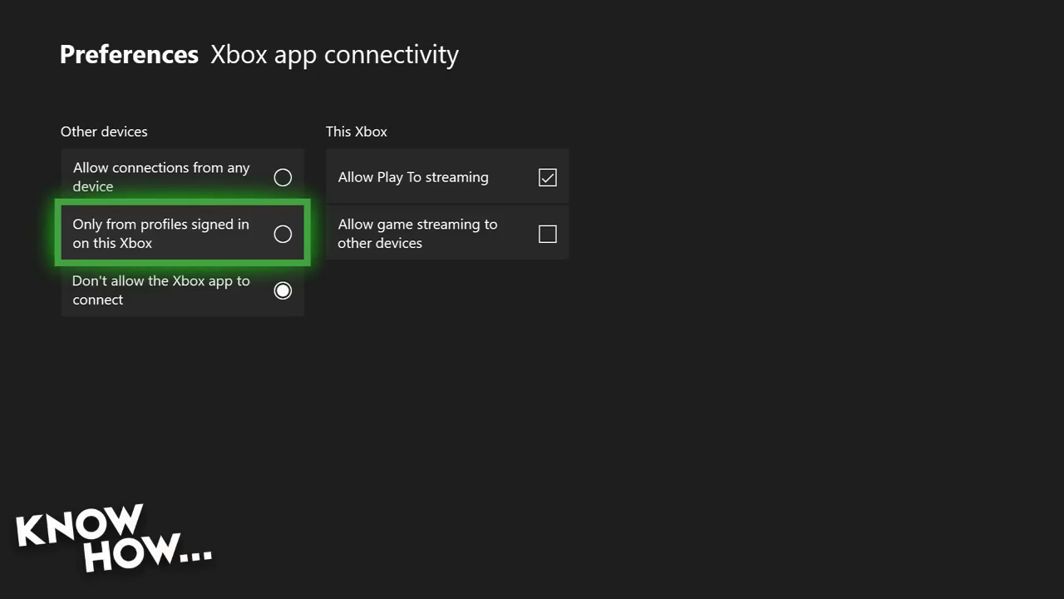
key(Up)
key(Return)
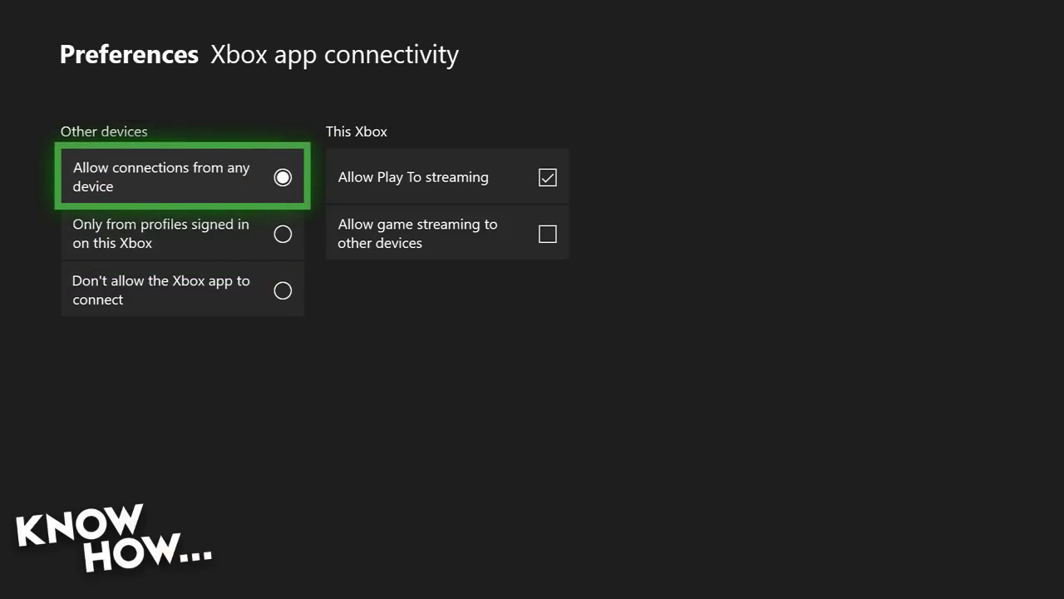
- Move to the console's streaming options and enable game streaming to other devices
key(Right)
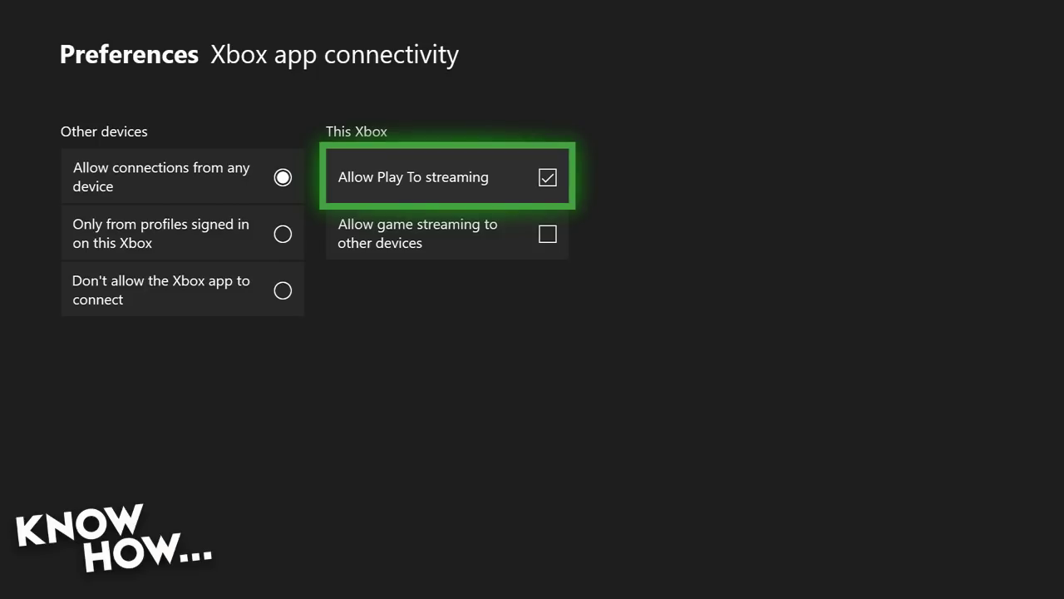
key(Down)
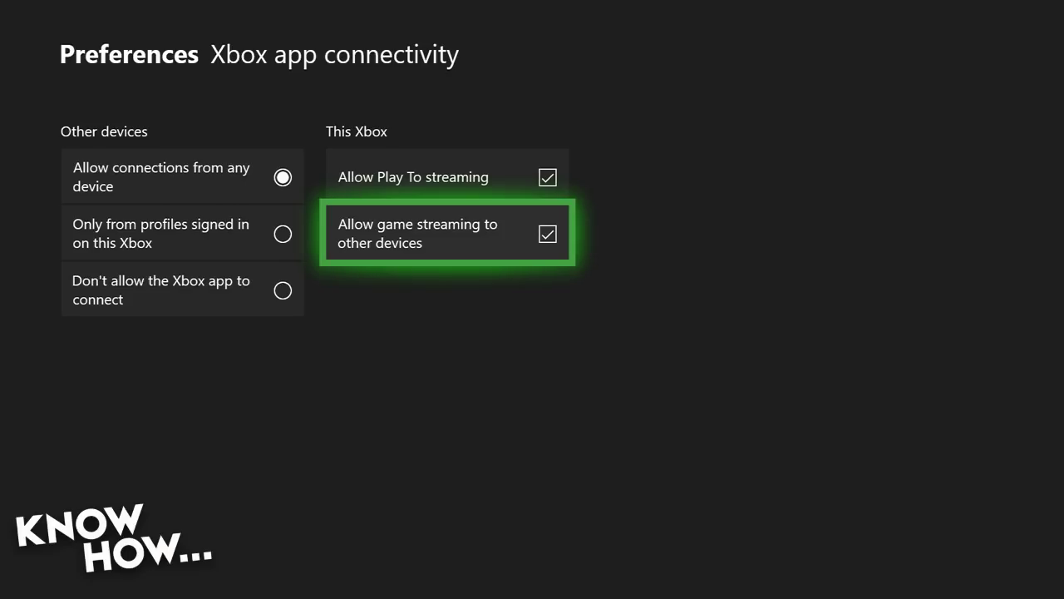
key(super)
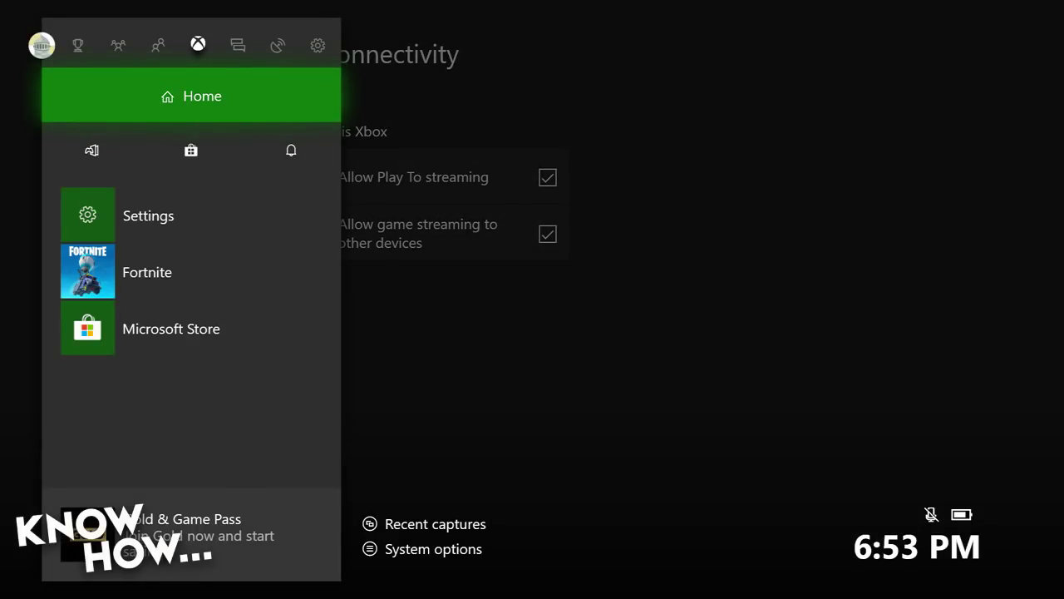
- Close the guide and leave Xbox app connectivity, keeping both streaming options enabled
key(Escape)
key(Escape)
key(Escape)
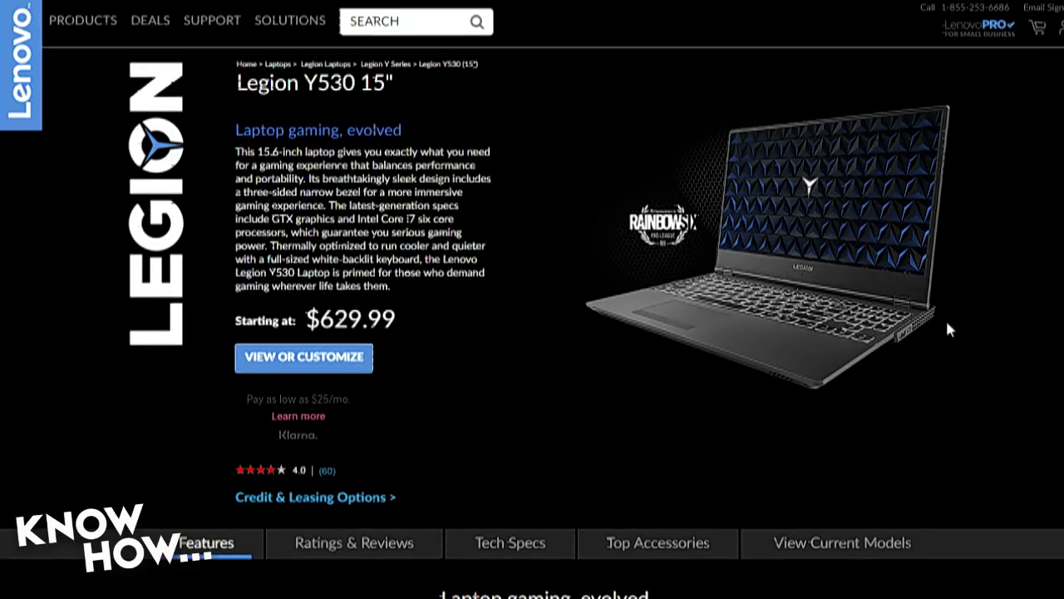
- View the Legion Y530 gallery photos: keyboard top, flat, lid, rear/front and side edges
scroll(982, 391, down, 1)
scroll(982, 397, down, 5)
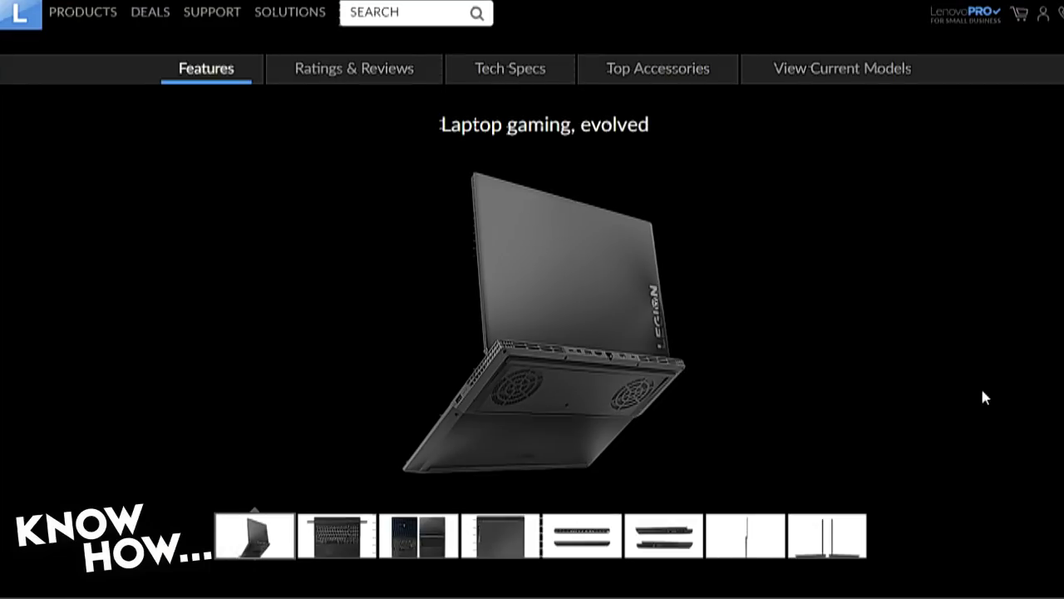
scroll(983, 397, down, 1)
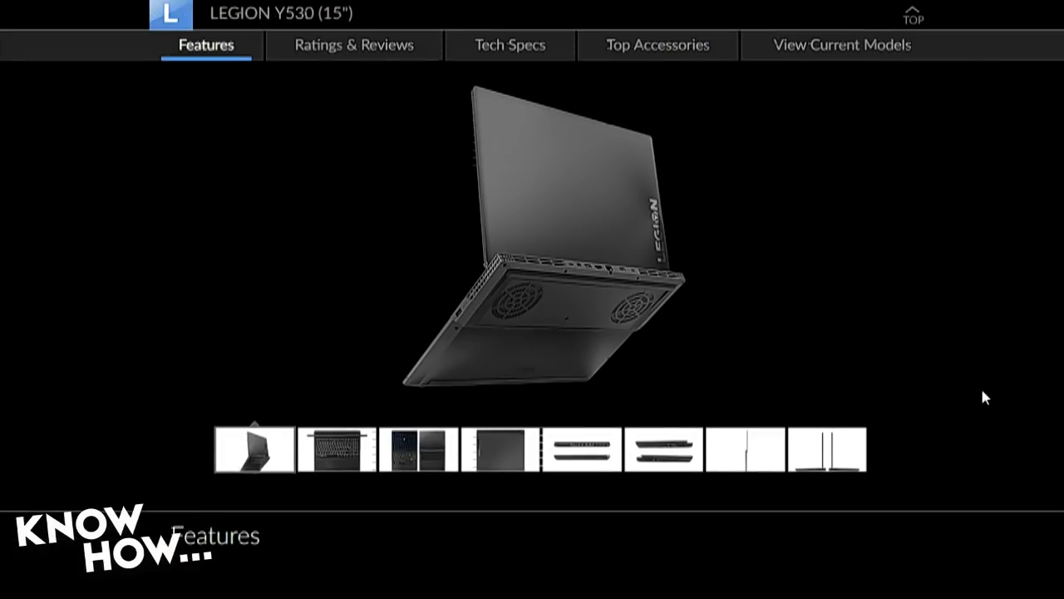
click(362, 466)
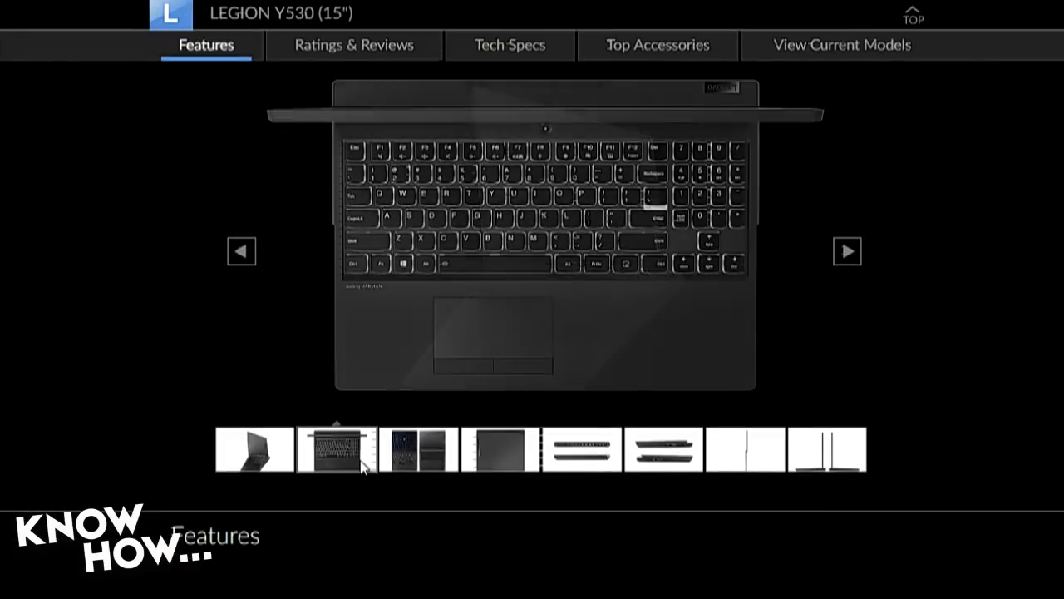
click(438, 457)
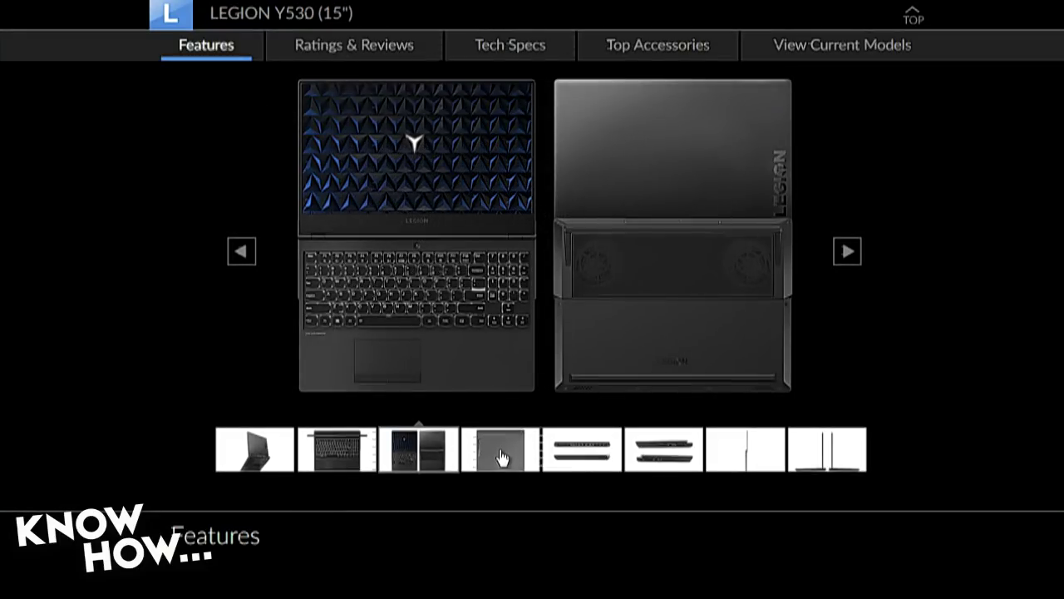
click(500, 453)
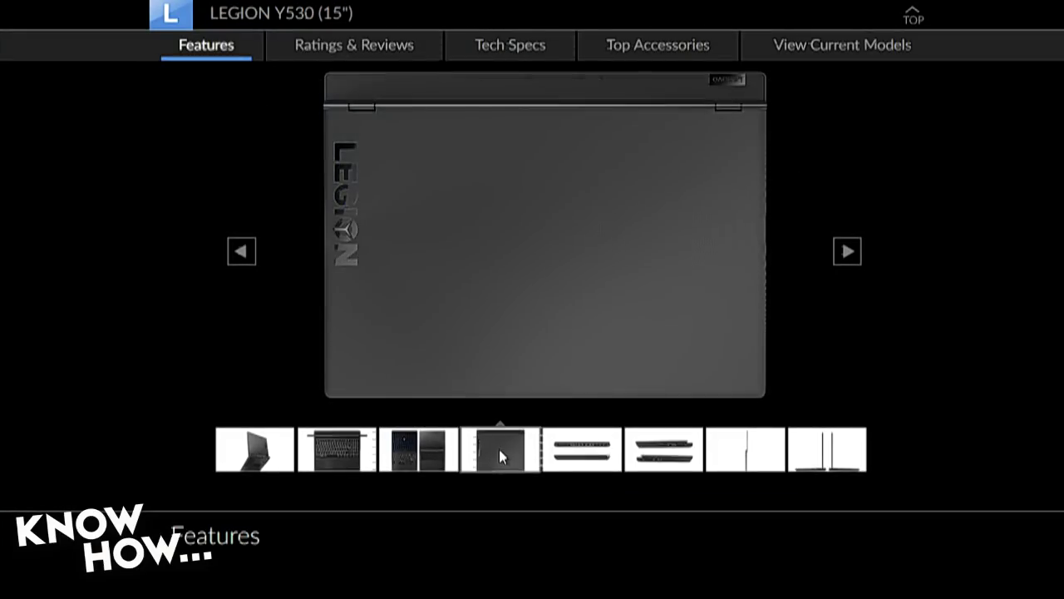
click(558, 456)
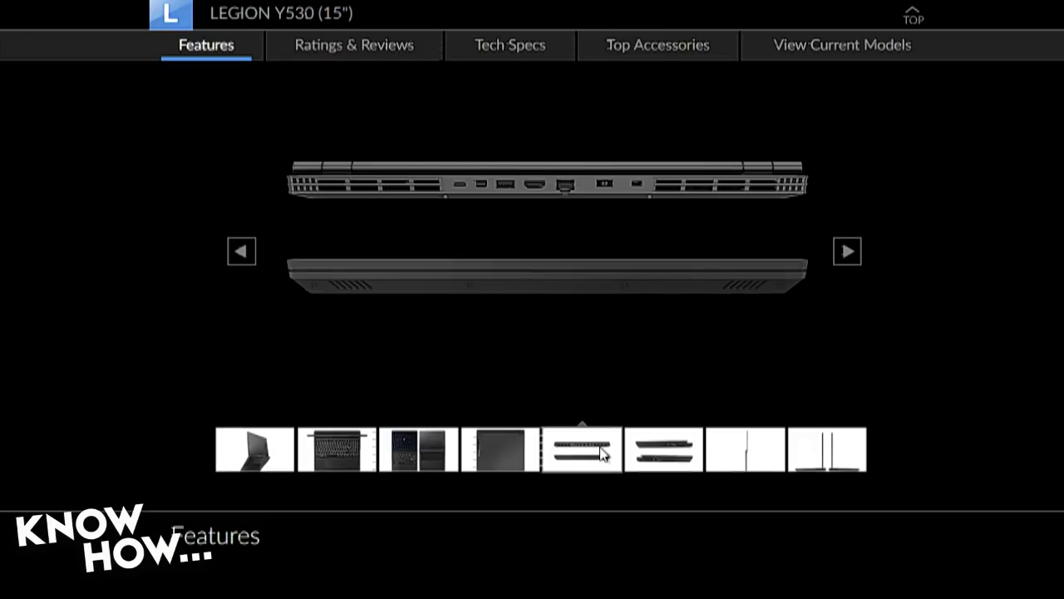
click(643, 451)
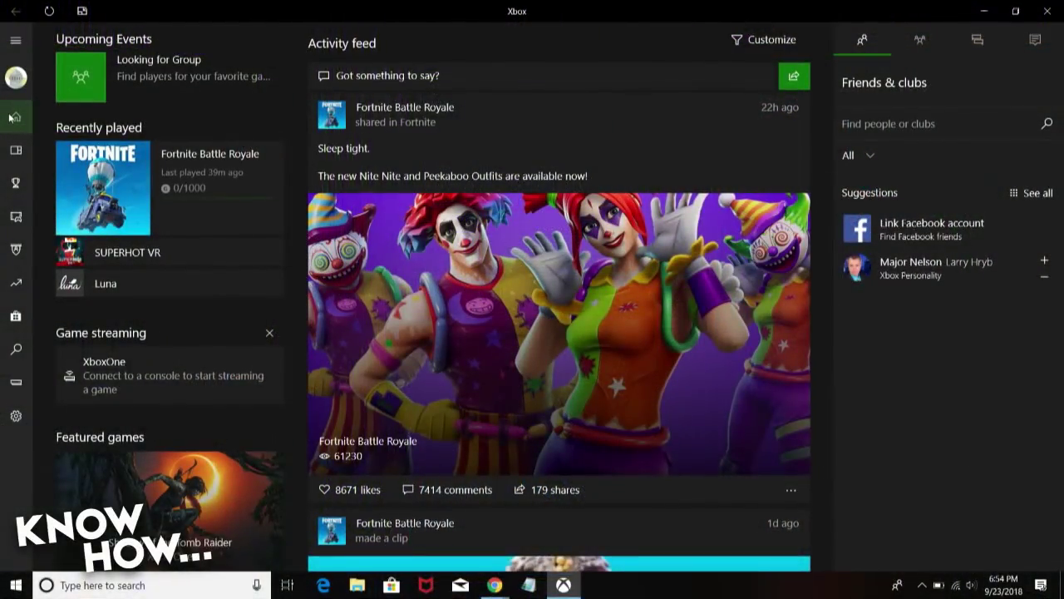
- Find the Xbox app through Windows search ('xbo') and go to its console connection page
click(15, 118)
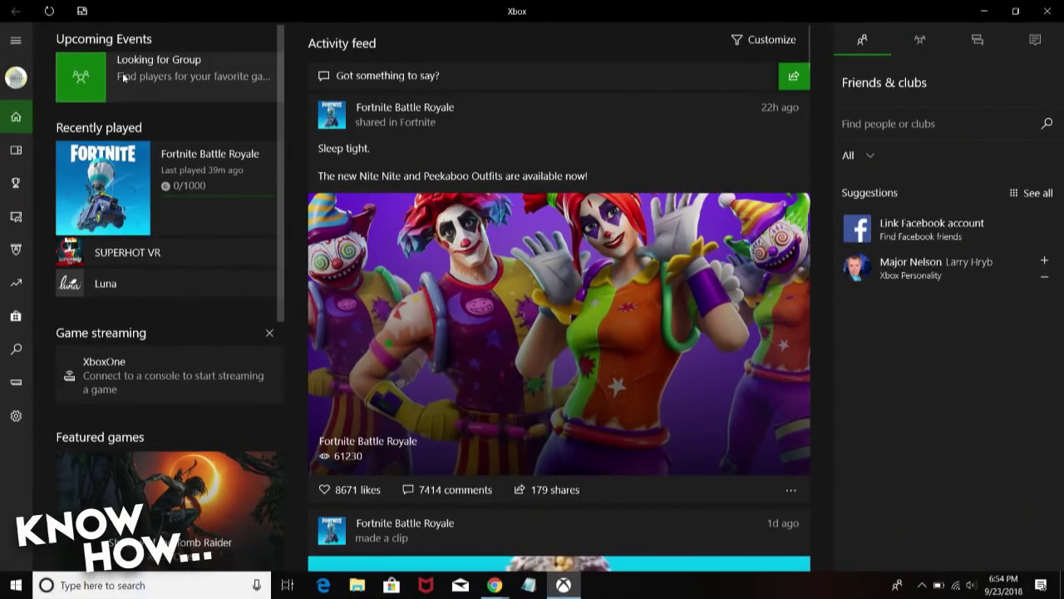
click(92, 585)
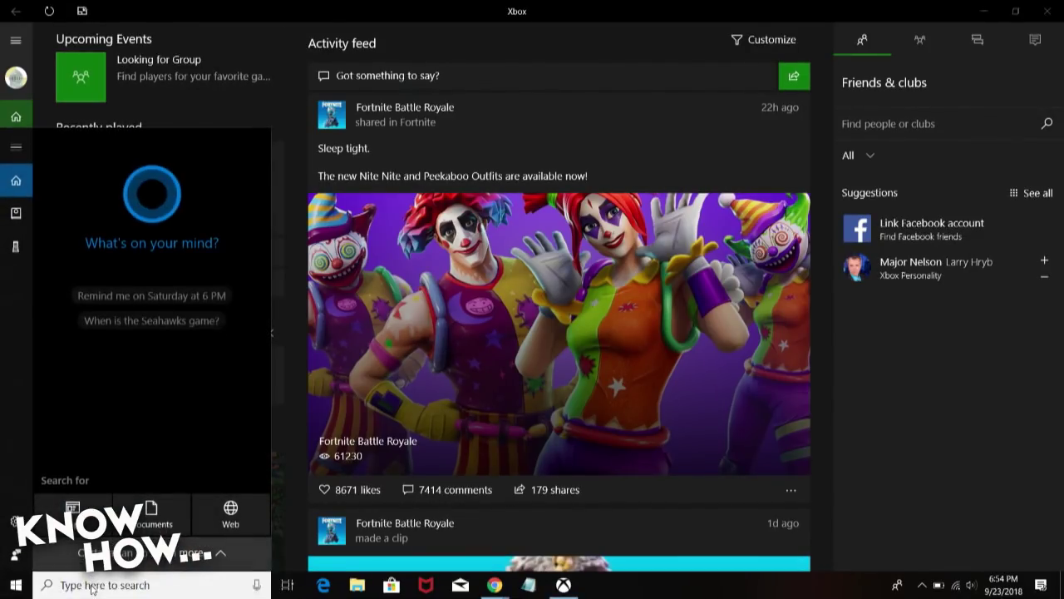
text(xbo)
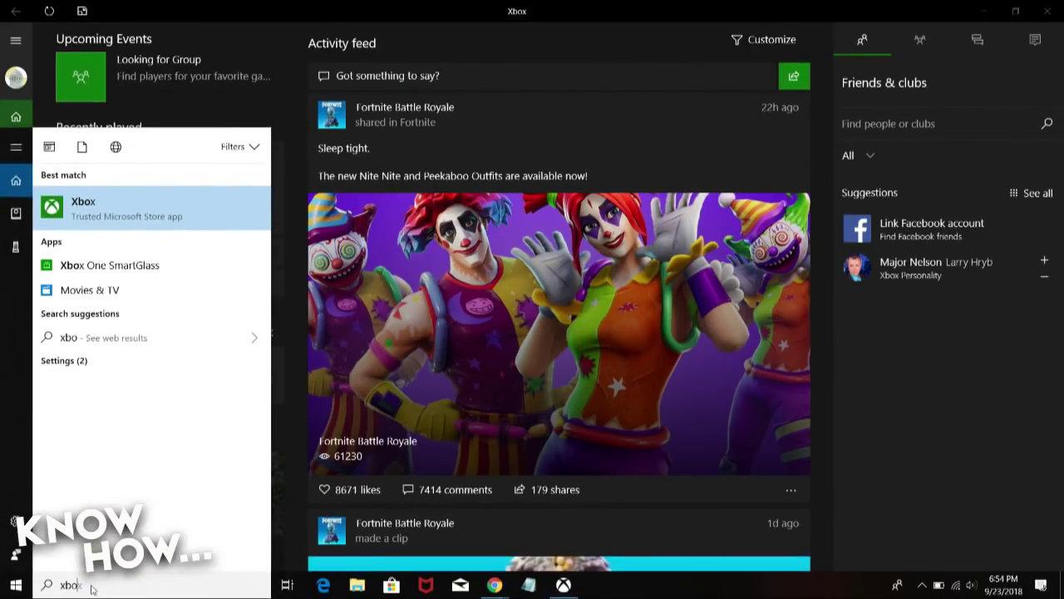
key(Return)
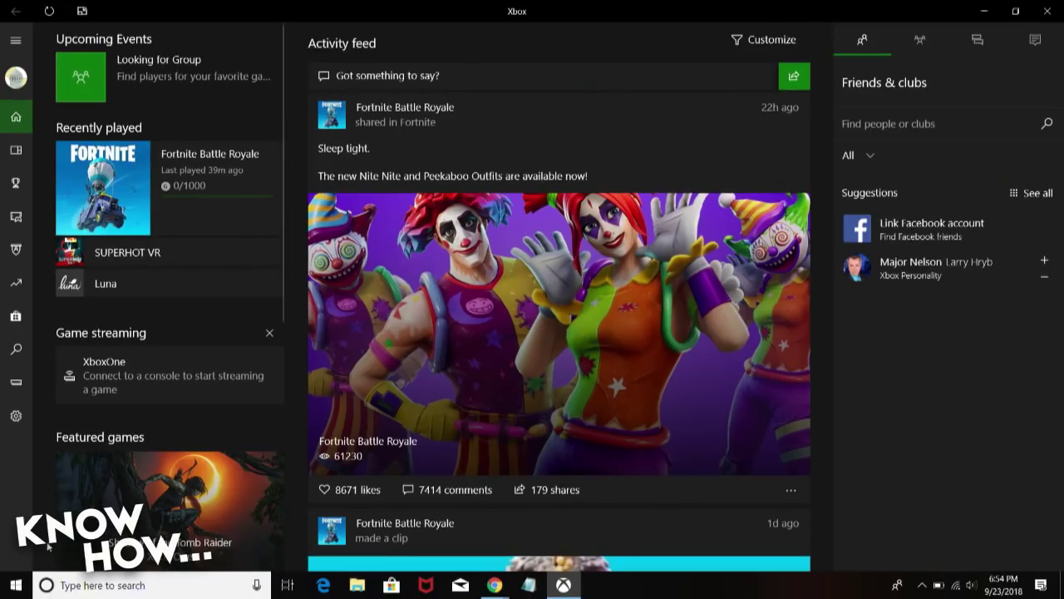
click(15, 385)
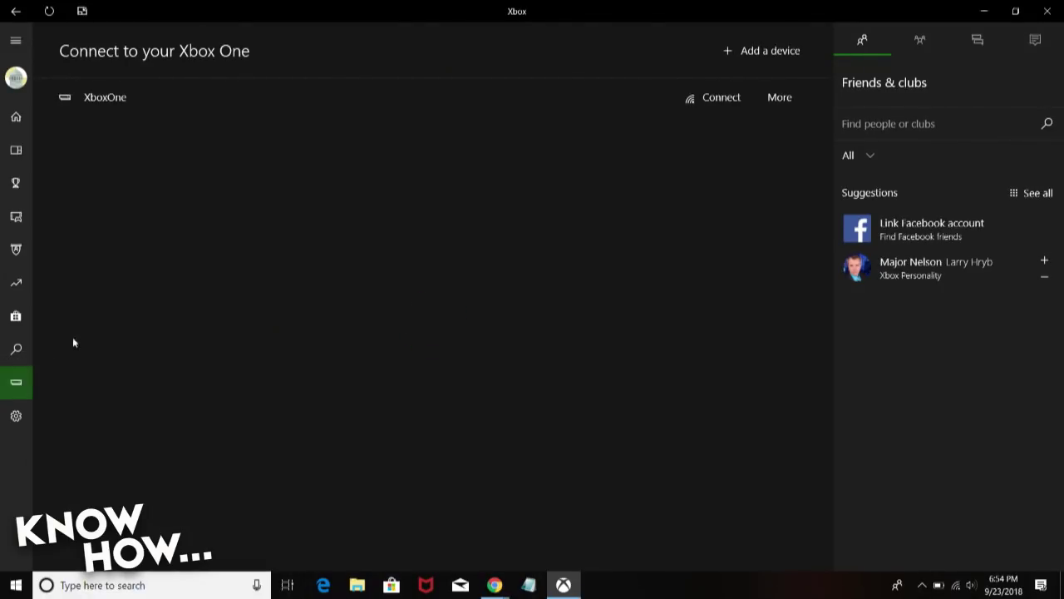
click(16, 41)
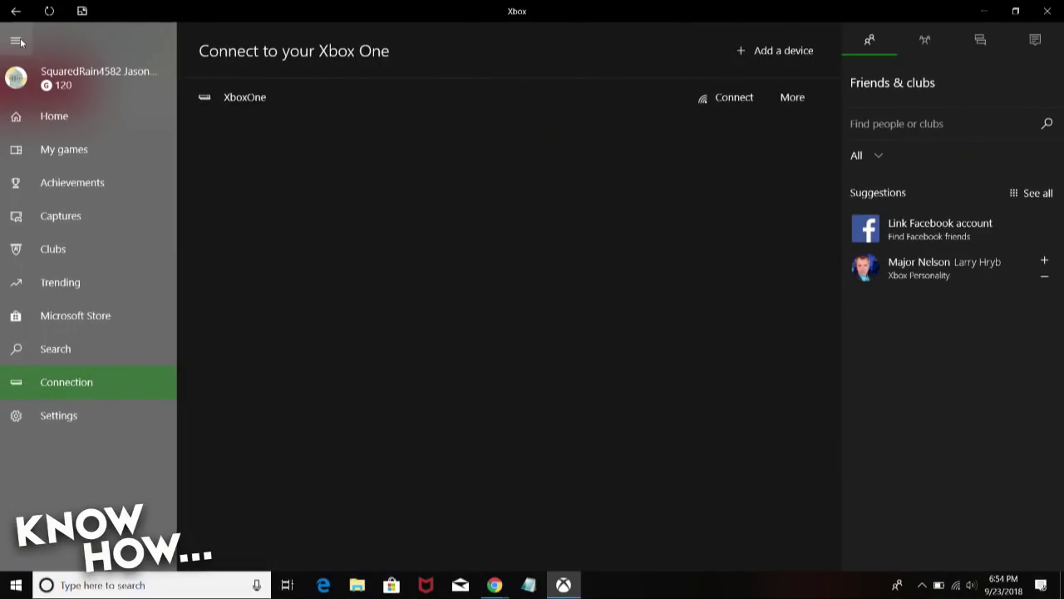
- Collapse the navigation pane and start streaming from the XboxOne console
click(17, 42)
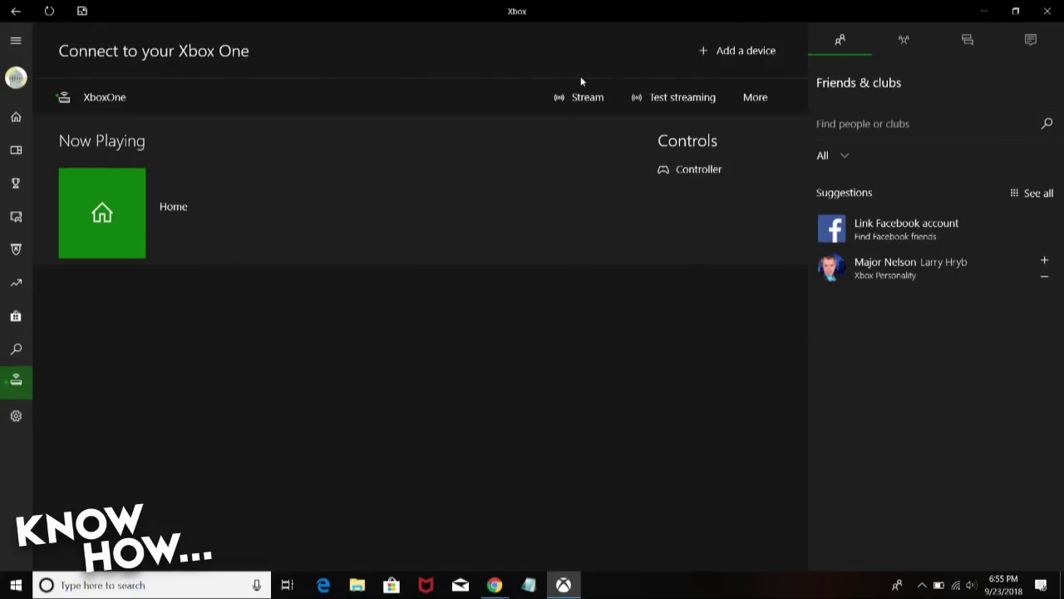
click(582, 110)
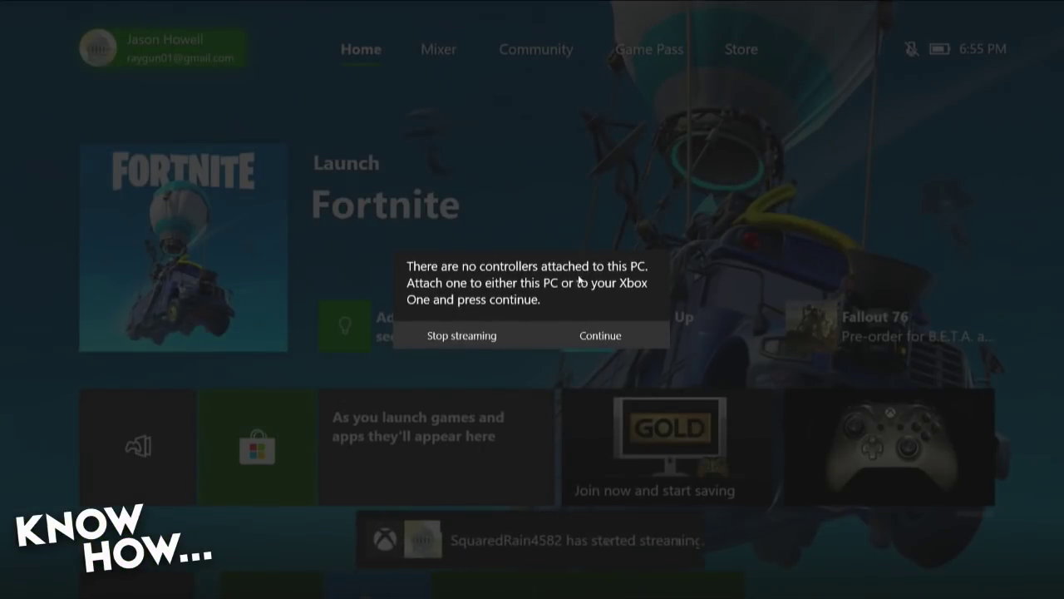
- Continue past the 'no controllers attached' warning to view the streamed Home dashboard
click(595, 338)
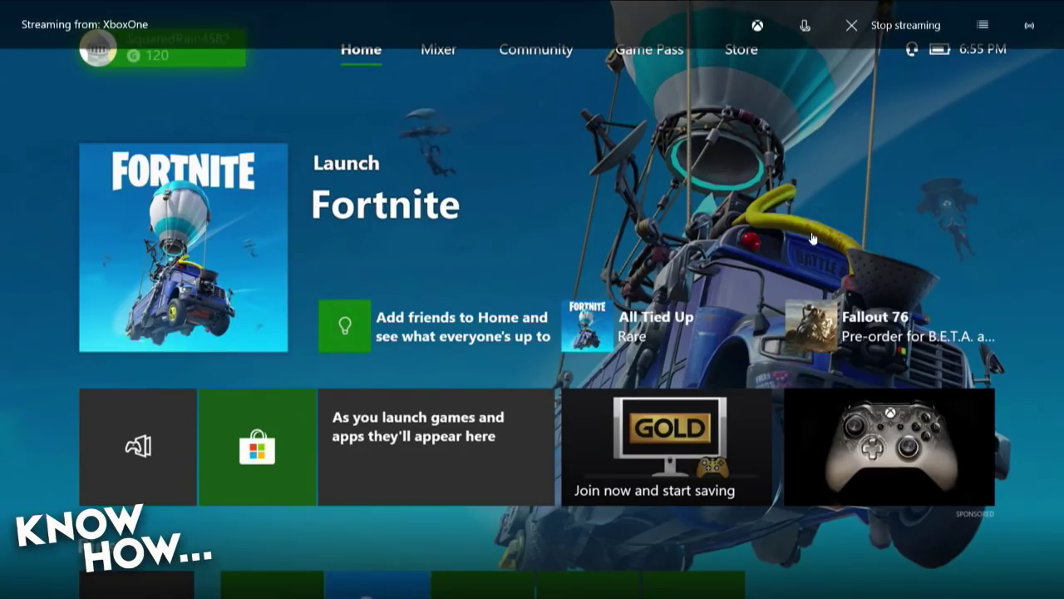
key(Down)
key(Down)
key(Up)
key(Up)
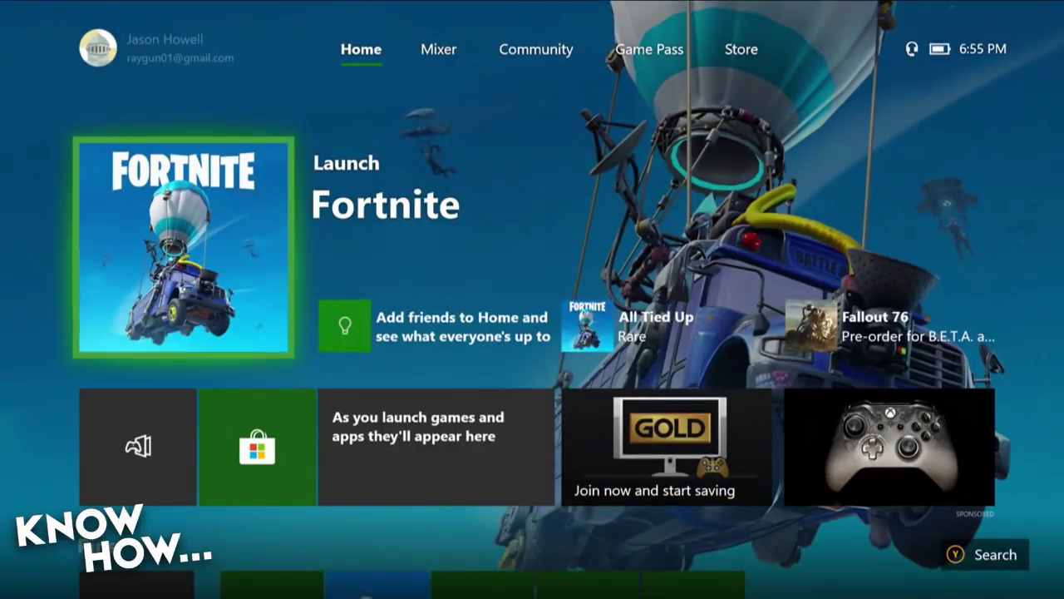
key(Up)
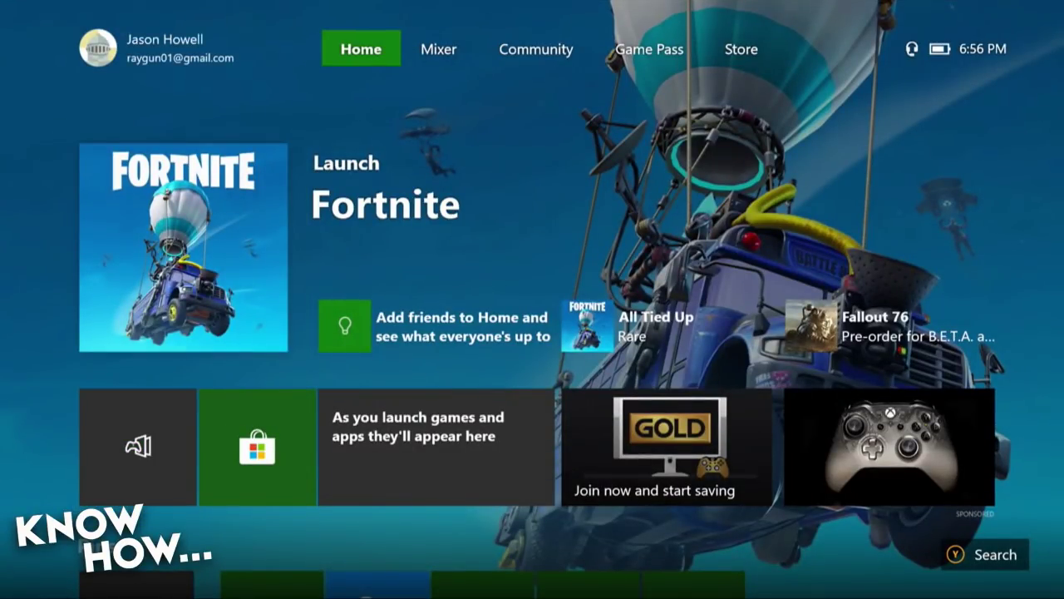